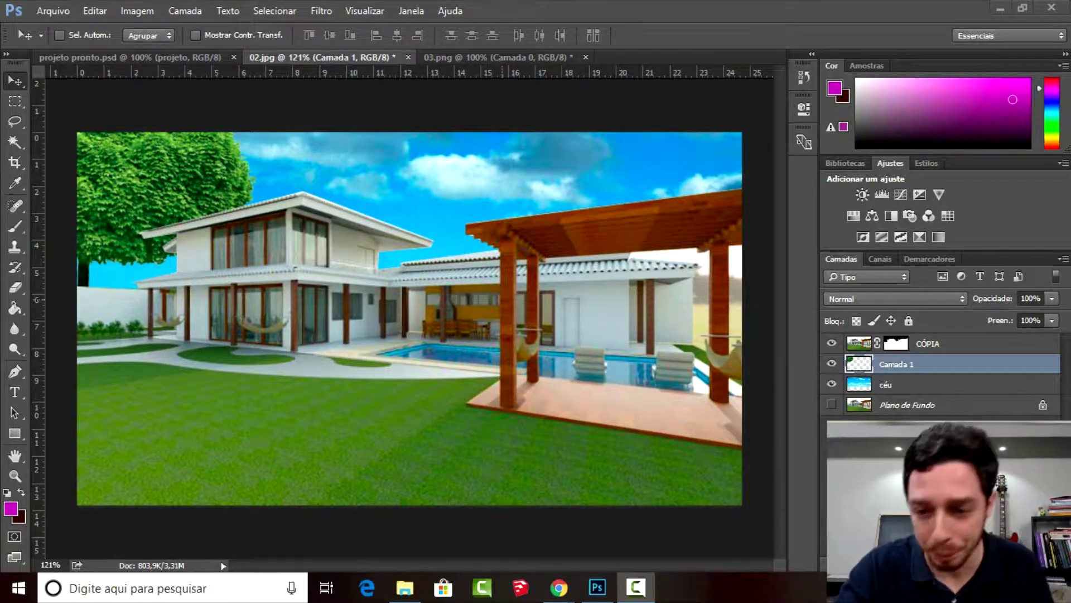
Make the CÓPIA layer the active layer instead of Camada 1.
left_click(861, 343)
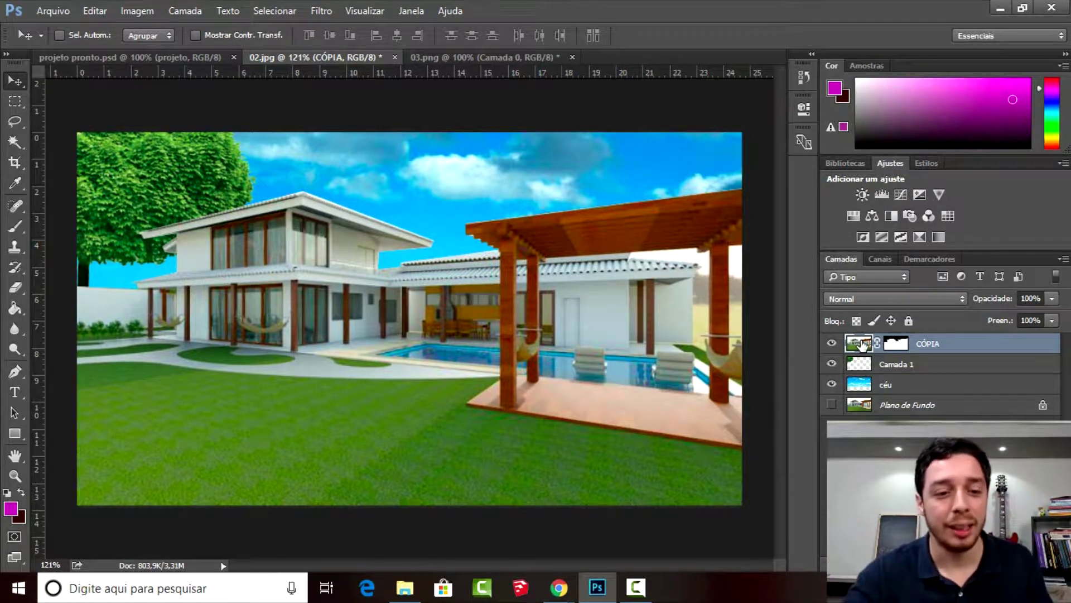
Start a Pen path with its first anchor at the lower roof's left corner.
key("p")
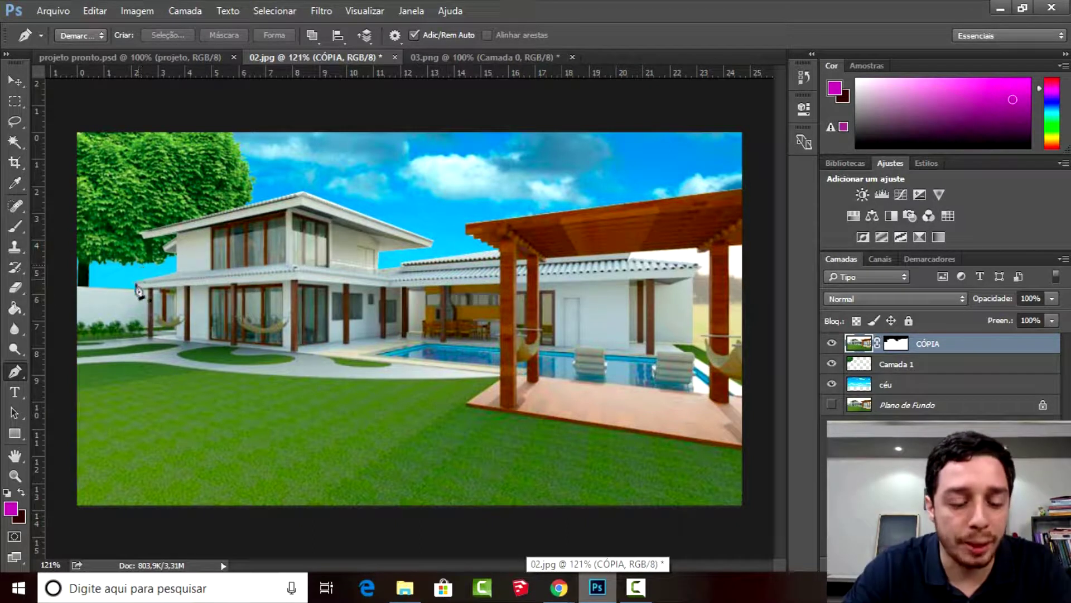
scroll(136, 290, "up", 5, "alt")
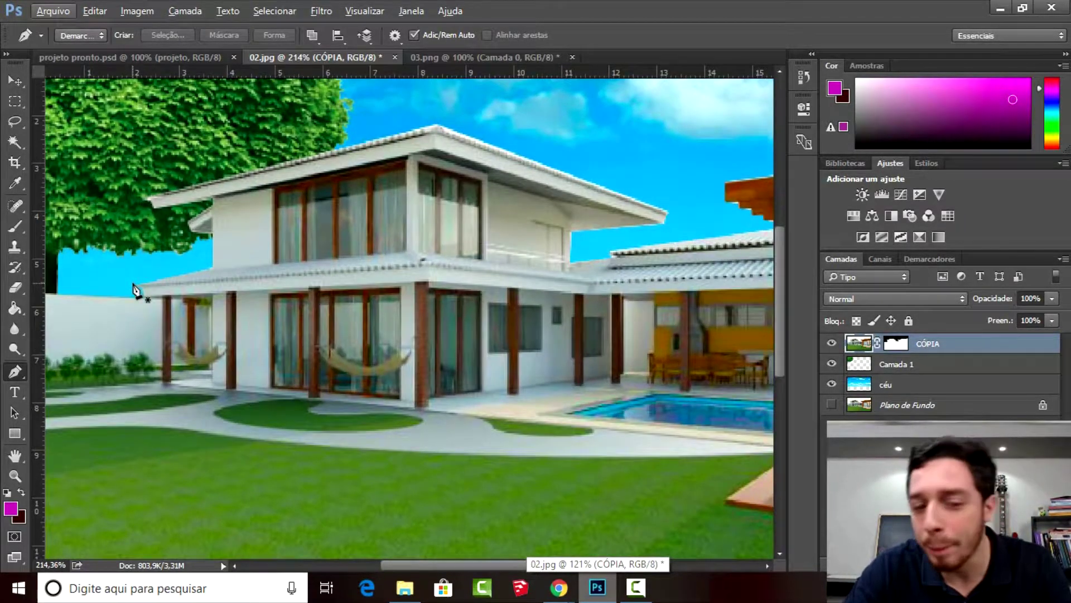
scroll(143, 300, "up", 1, "alt")
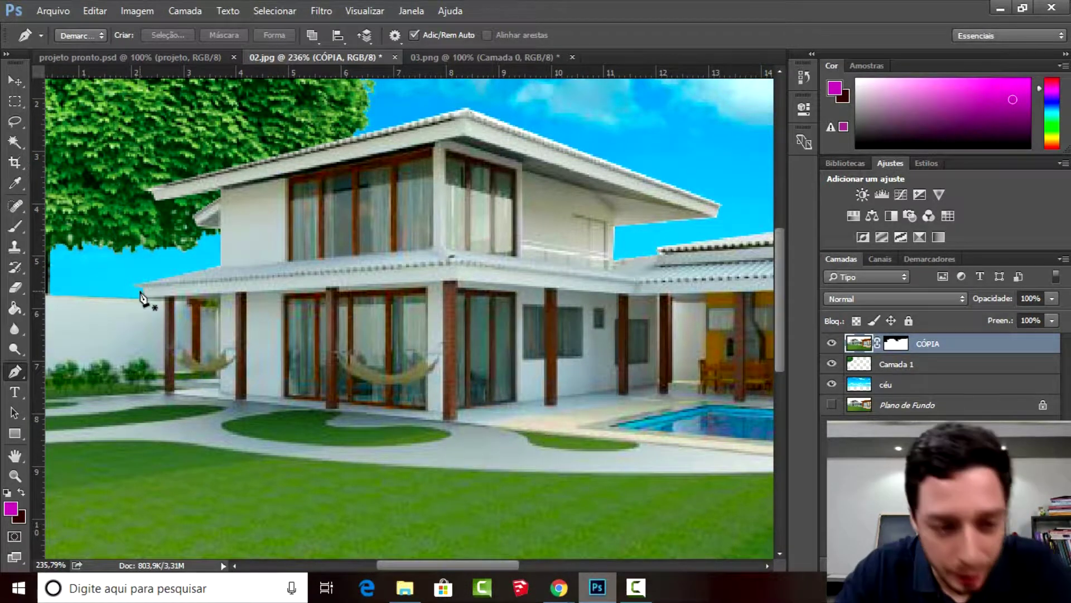
scroll(192, 282, "up", 3, "alt")
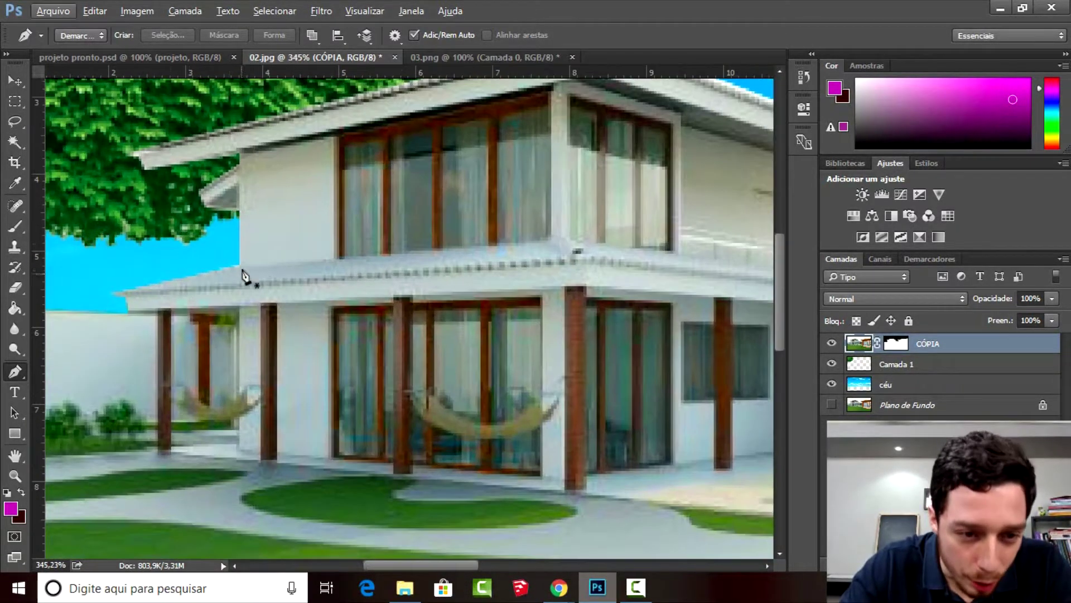
left_click(239, 262)
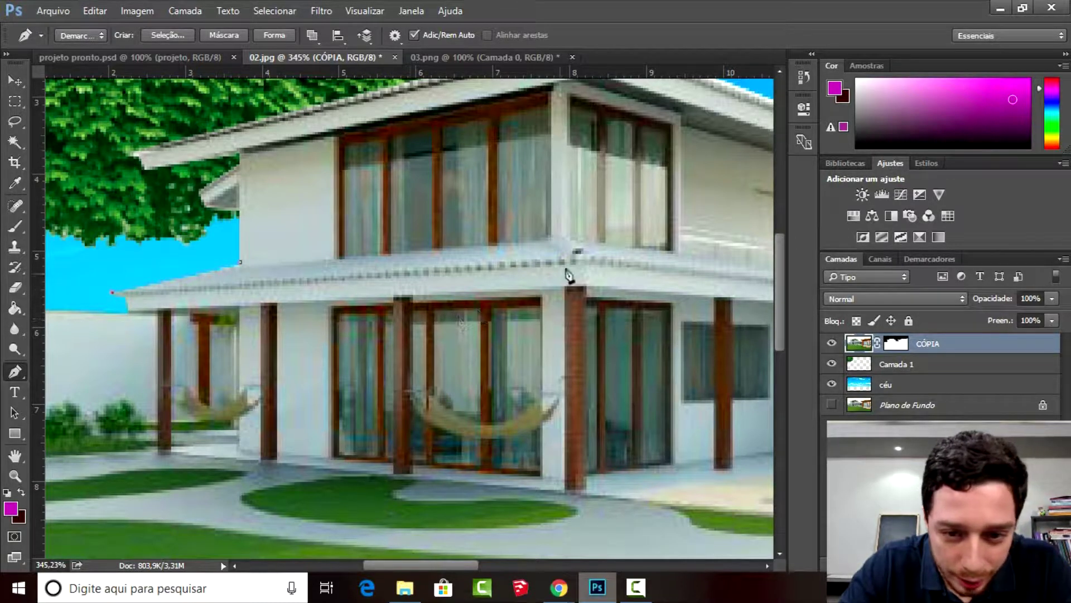
scroll(585, 276, "down", 2, "alt")
scroll(583, 275, "down", 2, "alt")
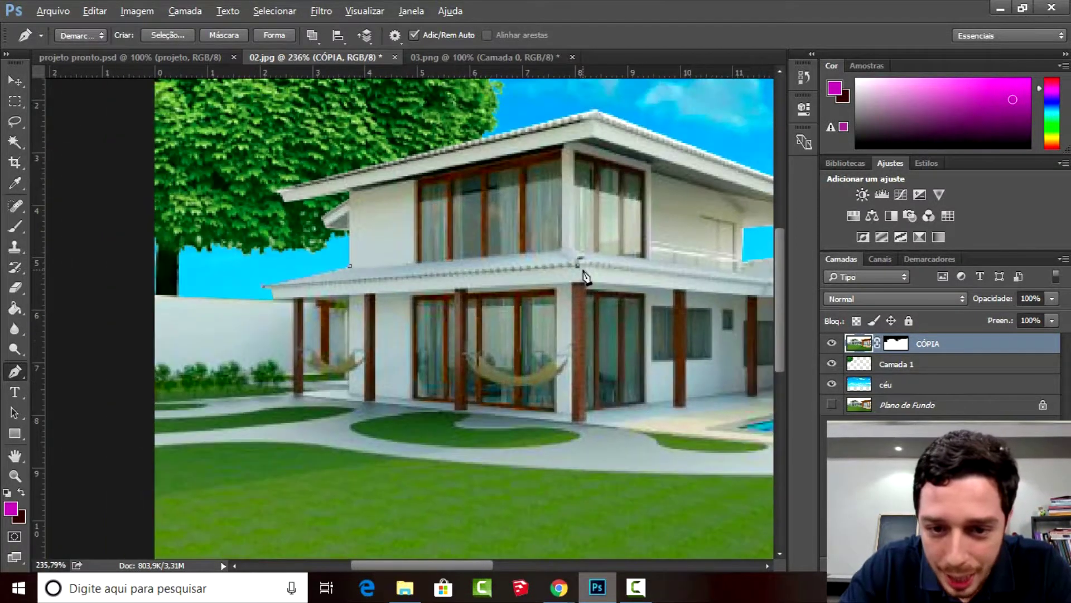
scroll(583, 275, "down", 2, "alt")
scroll(725, 290, "up", 2, "alt")
scroll(709, 304, "up", 2, "alt")
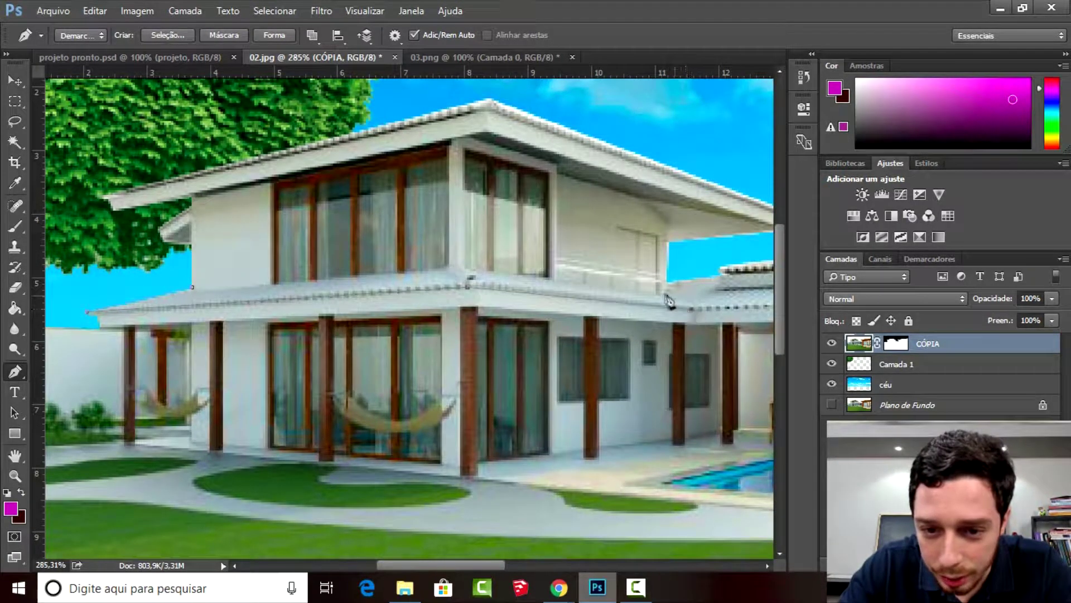
Add anchors along the lower roof edge and convert the path into a selection.
left_click(458, 264)
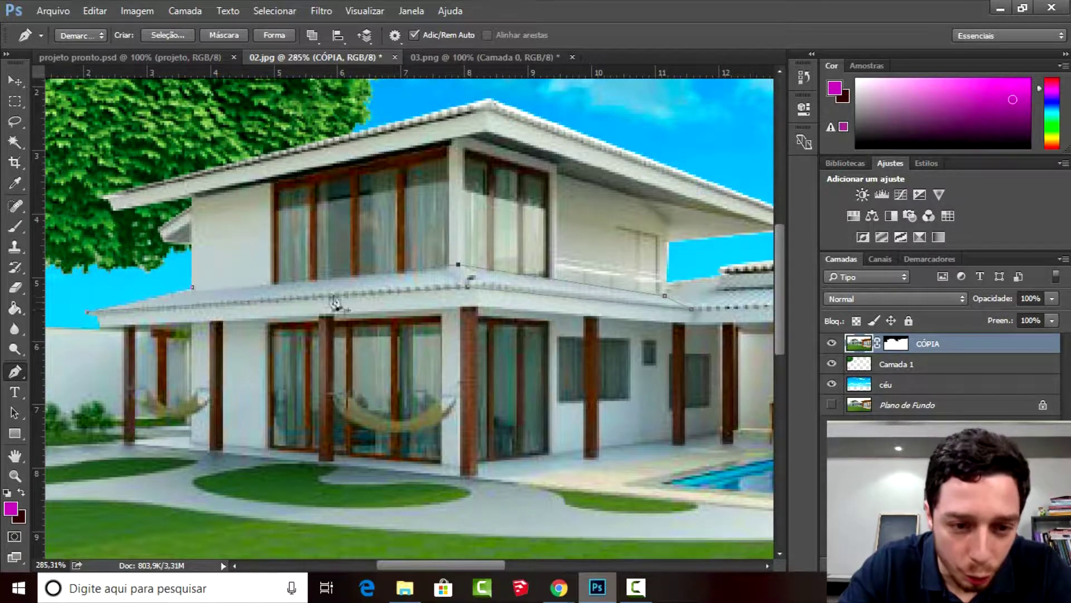
scroll(357, 301, "up", 1, "alt")
left_click(465, 265)
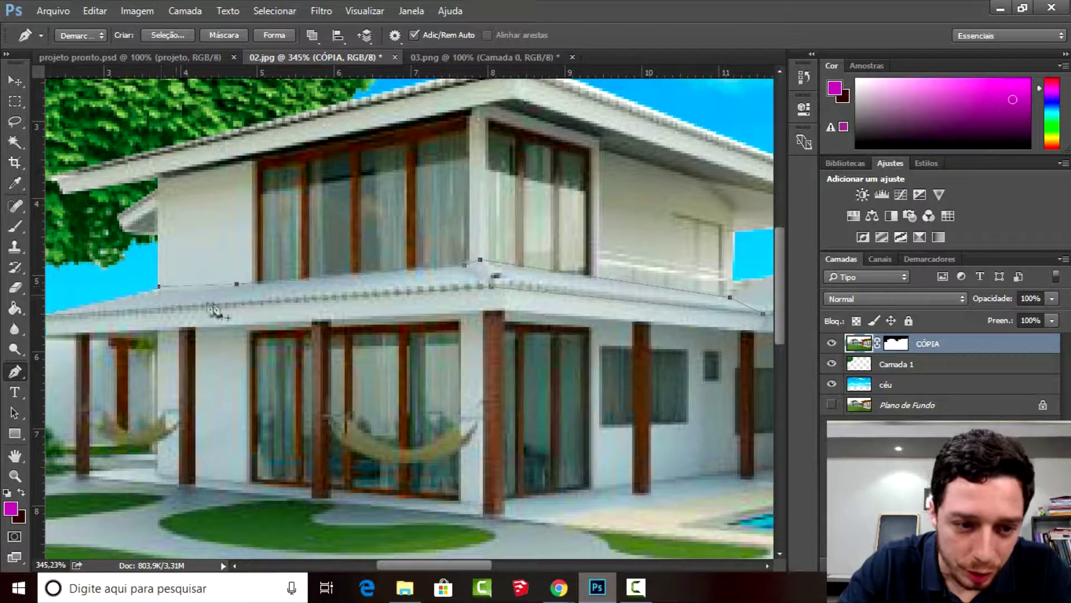
scroll(213, 310, "down", 2, "alt")
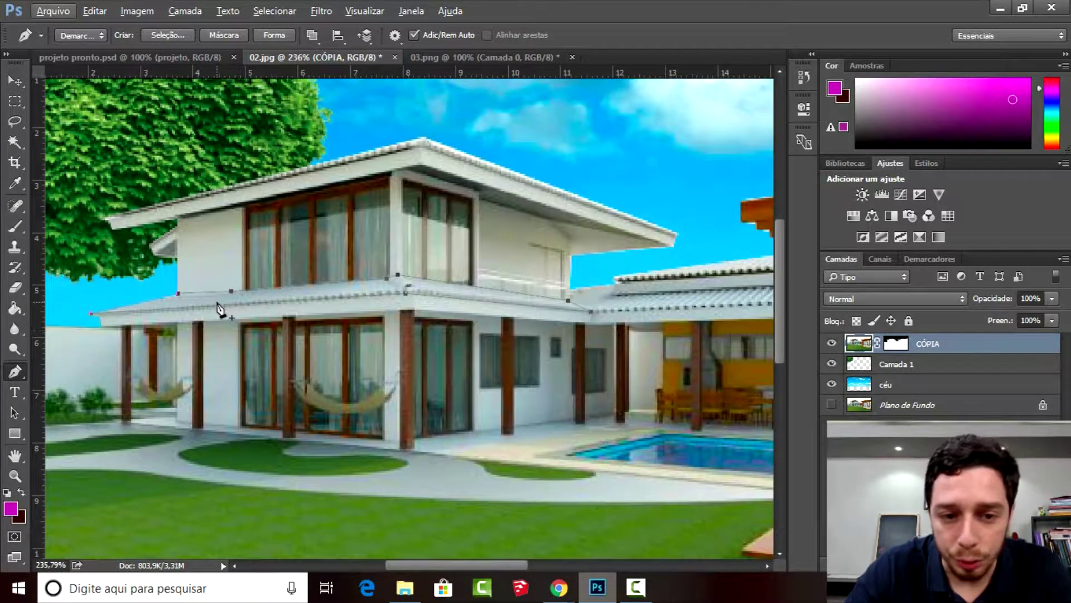
key("ctrl+Return")
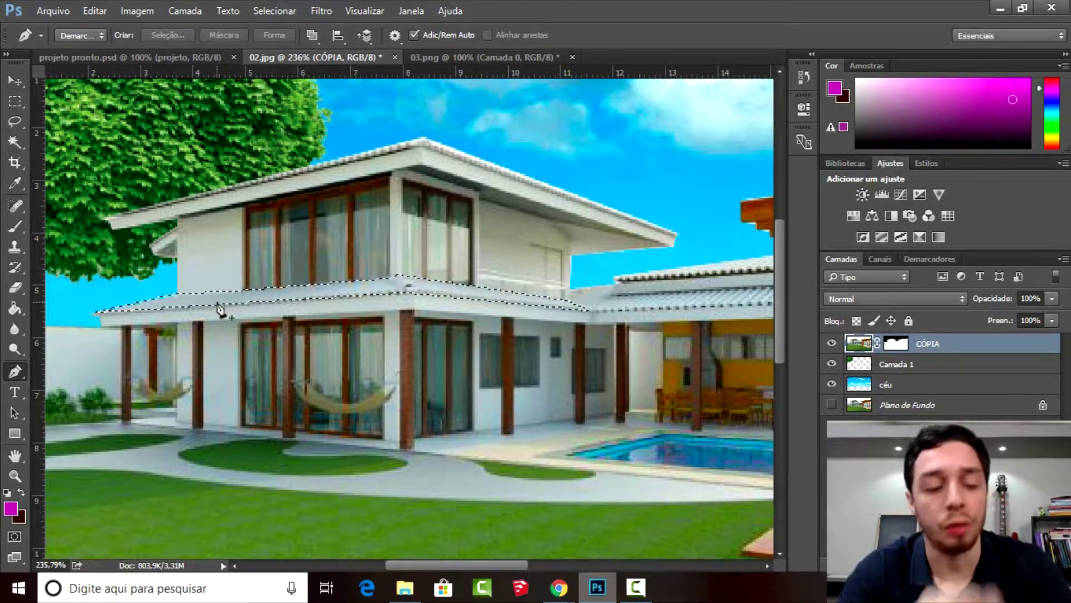
Create a new empty layer named 'pintura vermelha'.
key("ctrl+shift+n")
type("pintura verme")
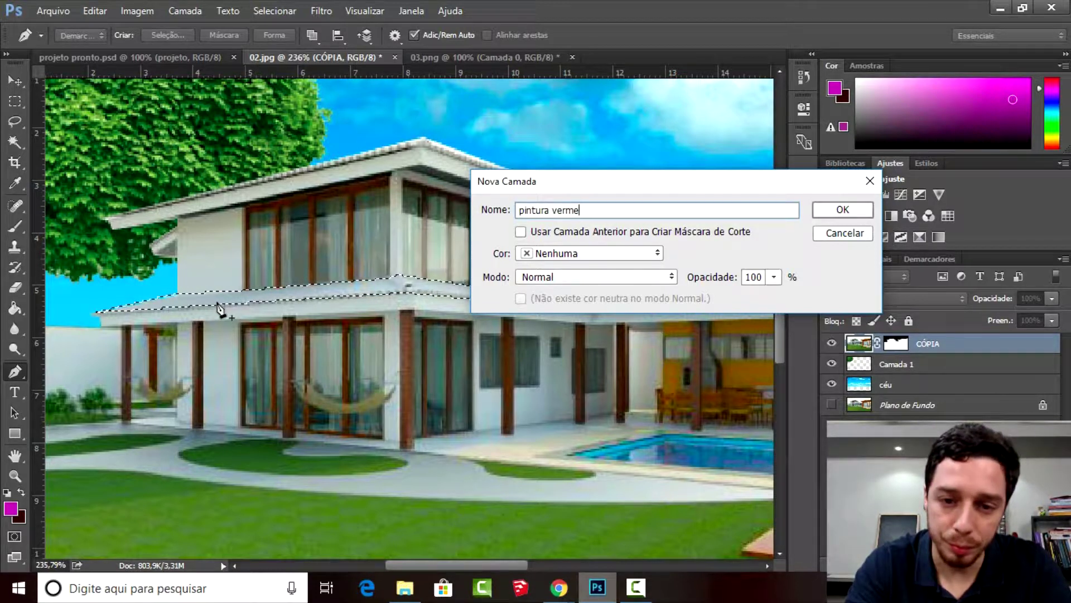
type("lha")
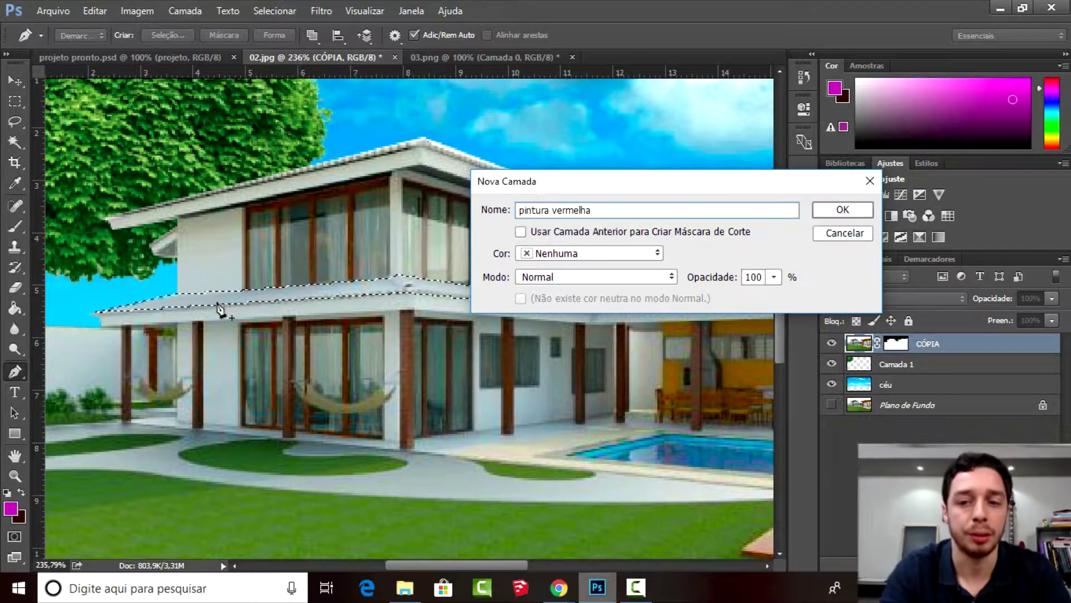
key("Return")
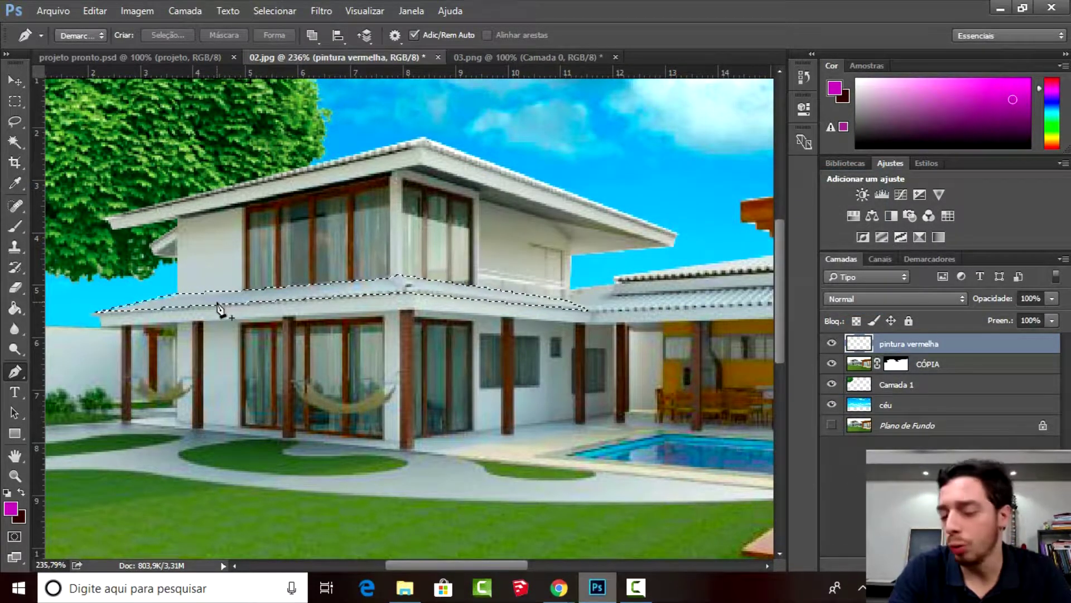
Rename the new layer from 'pintura vermelha' to 'pintura marrom'.
double_click(920, 345)
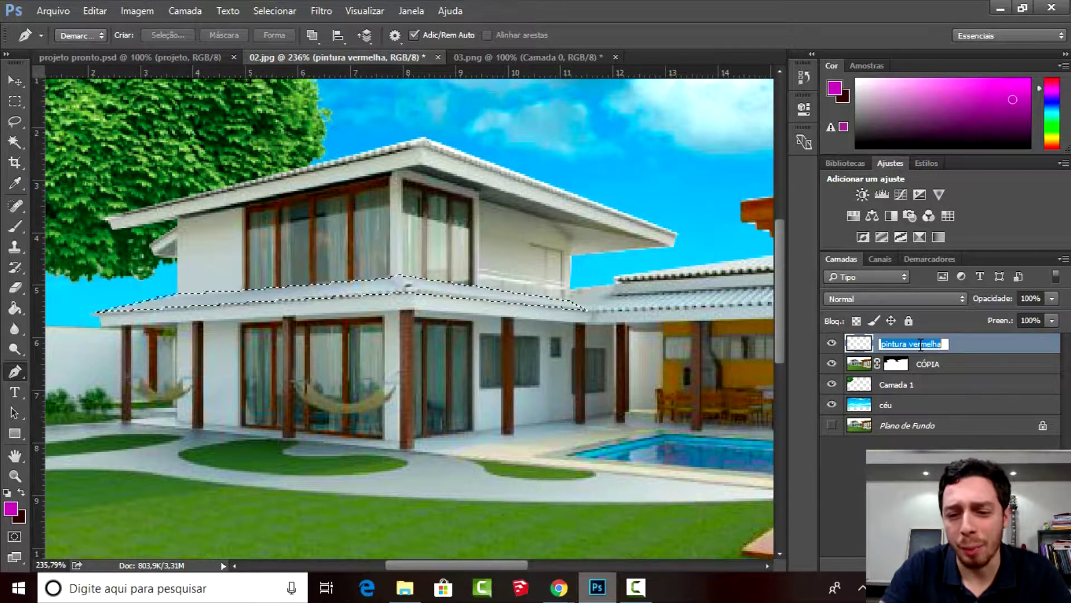
left_click(925, 345)
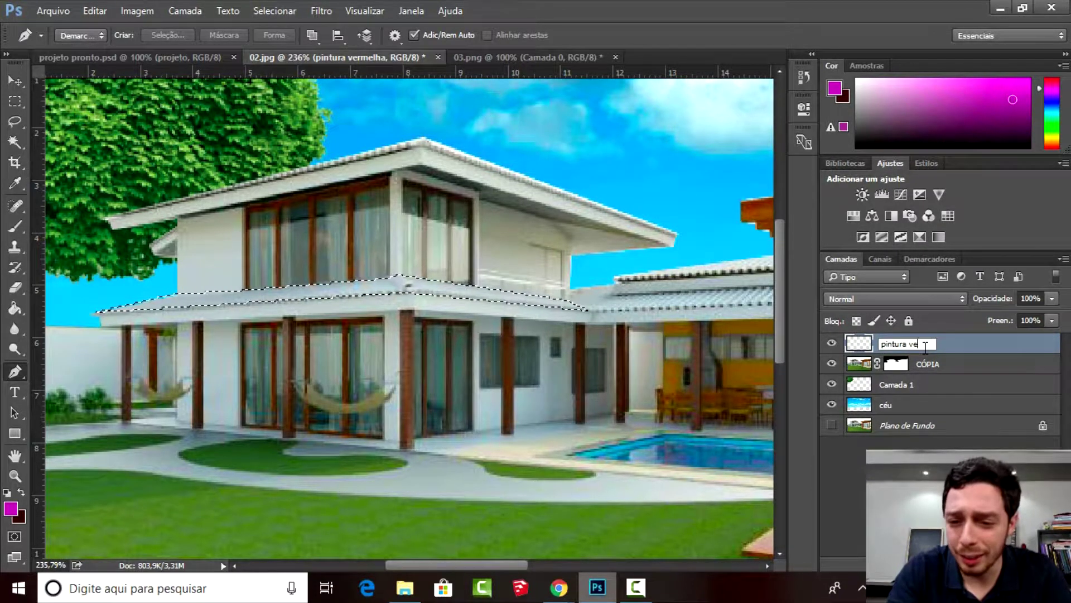
type("miarrom")
key("Return")
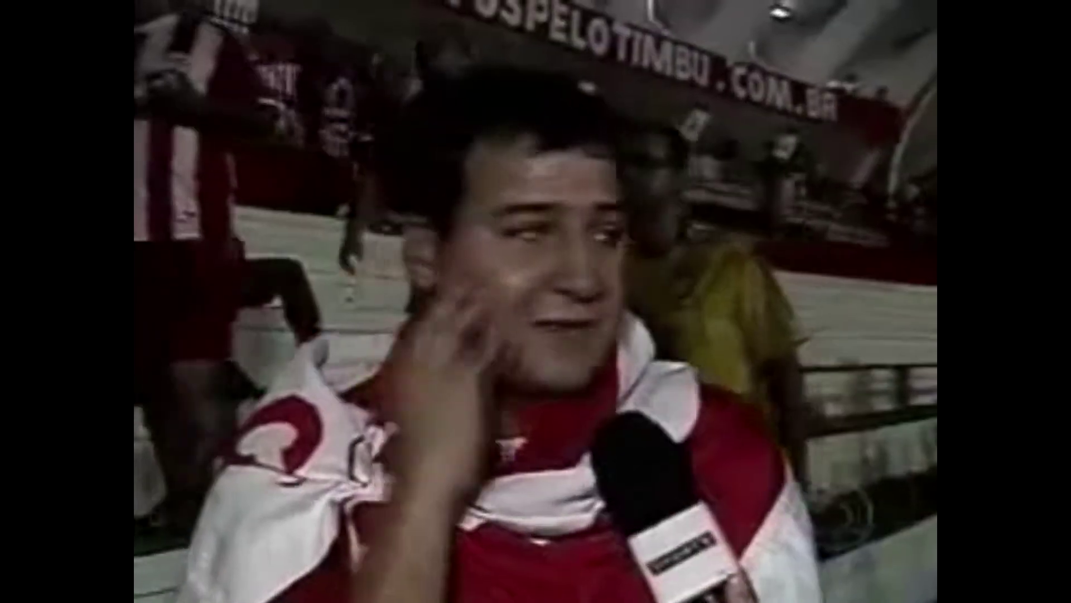
scroll(340, 313, "down", 1)
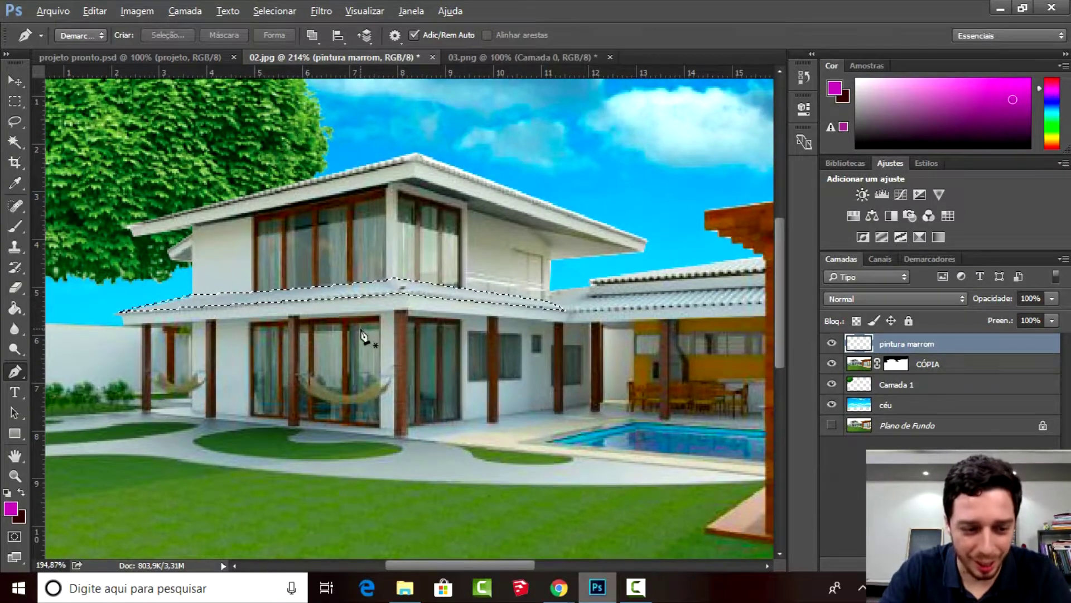
scroll(361, 335, "down", 1)
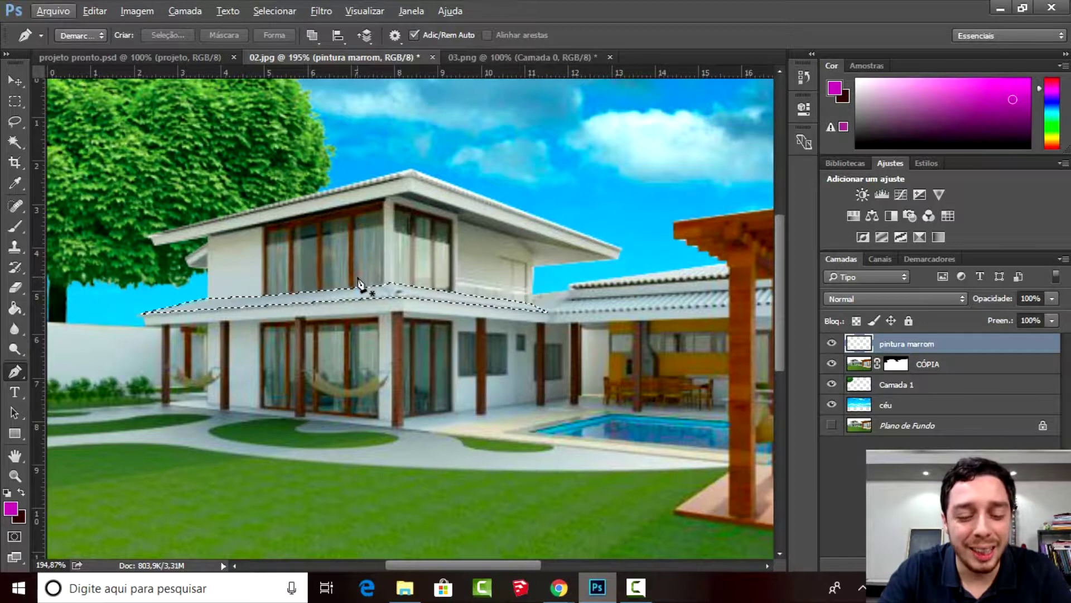
key("b")
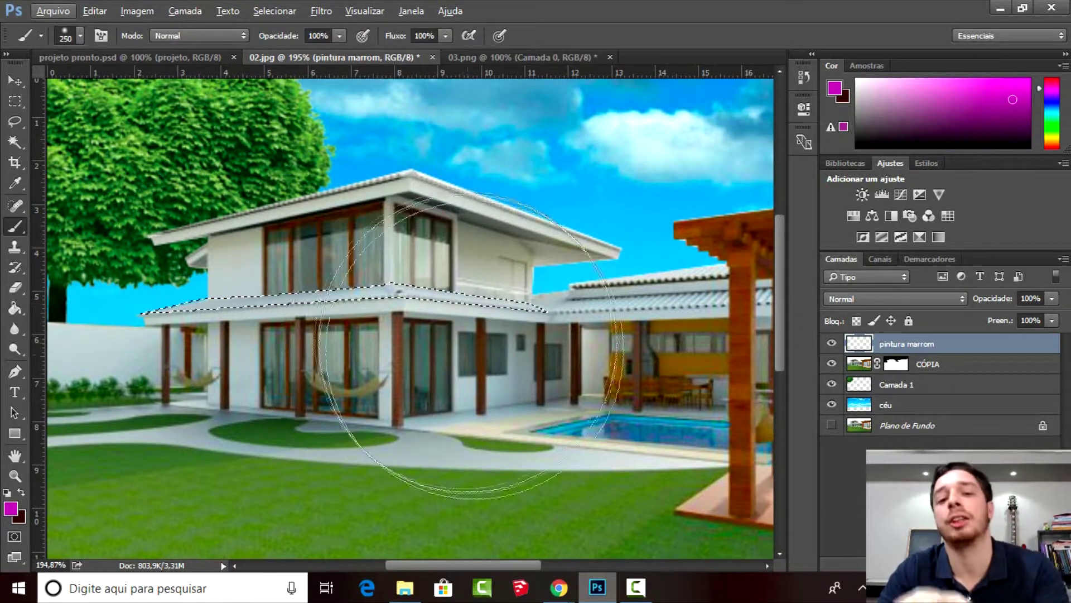
Paint the selected lower roof dark brown and set the layer to Multiplicação.
left_click(21, 493)
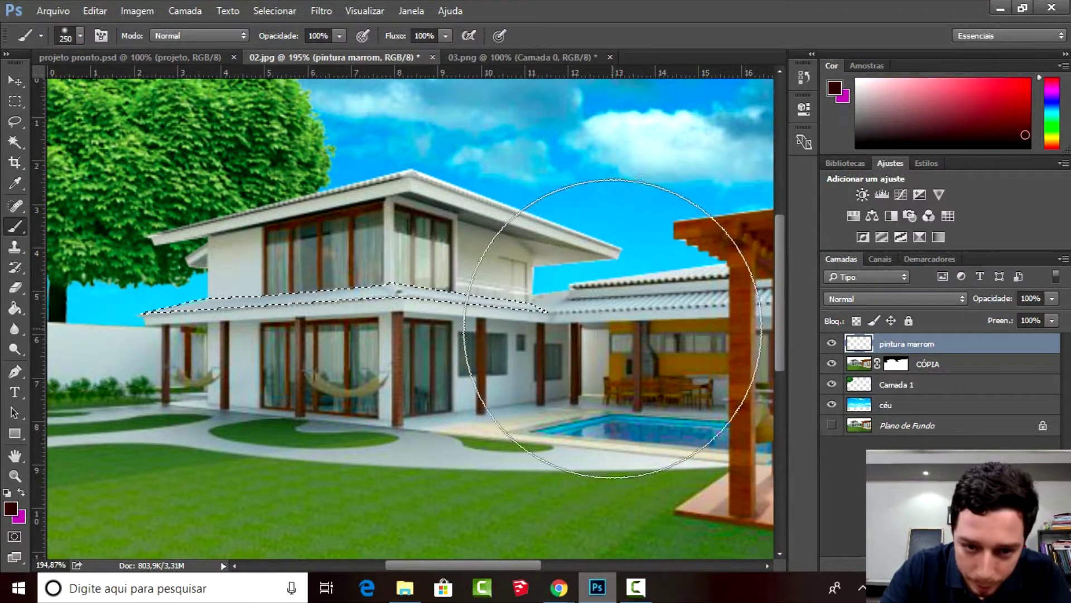
left_click_drag(167, 340, 491, 340)
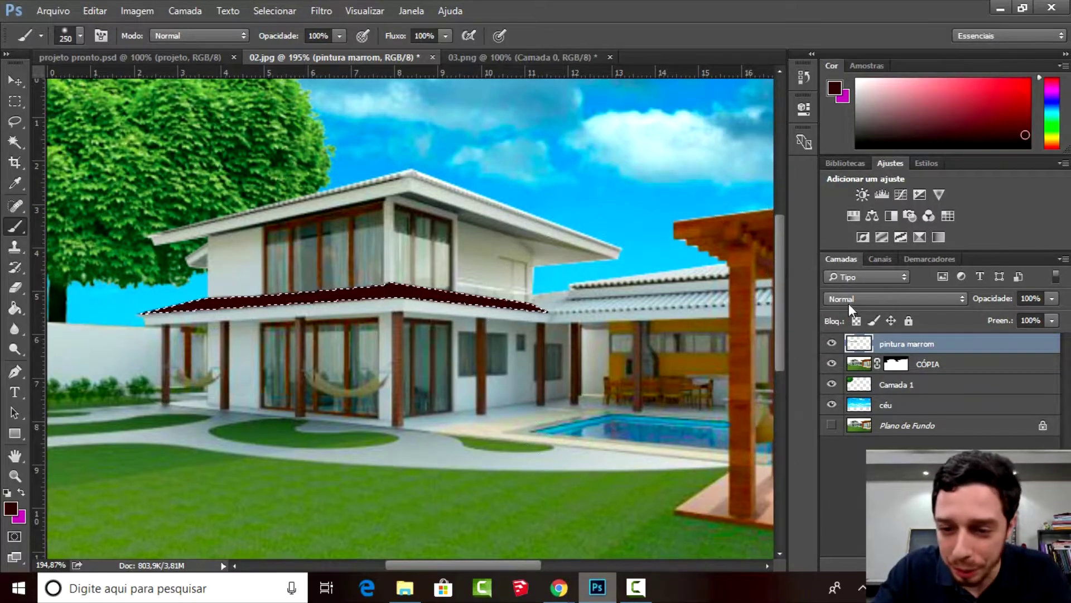
left_click(849, 302)
left_click(849, 42)
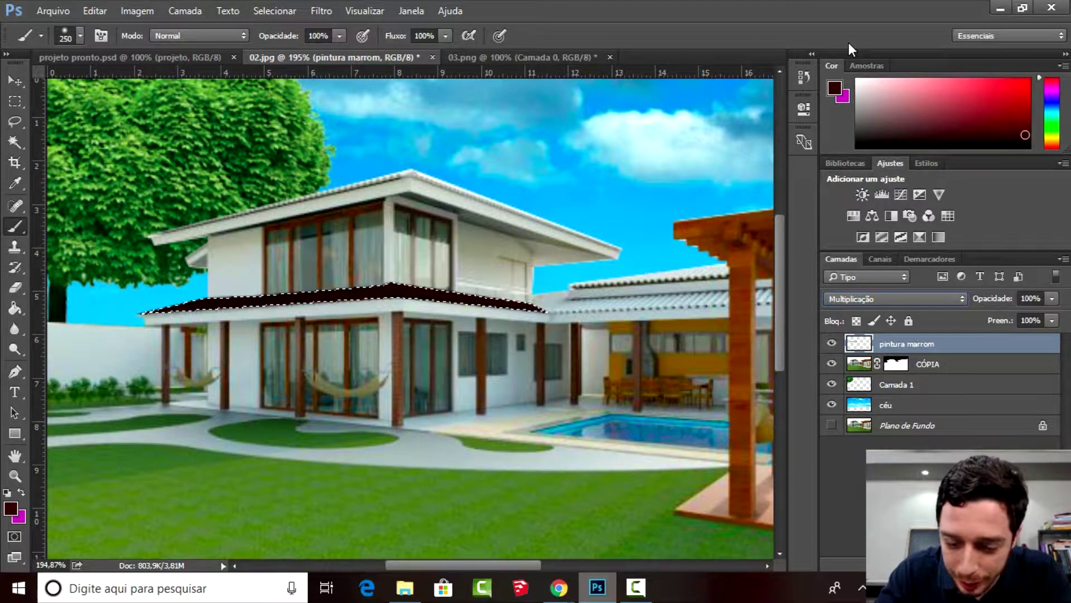
Compare neighbouring blend modes such as Sobrepor and Luz Indireta on the roof layer.
key("Down")
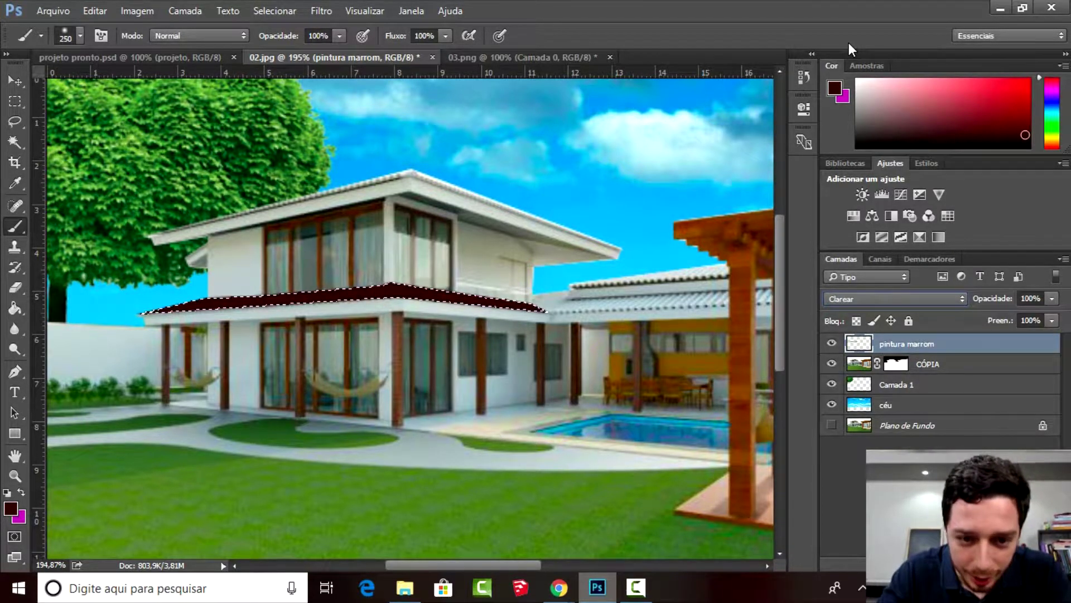
key("Up")
key("Up")
key("Up")
key("Up")
key("Up")
key("Up")
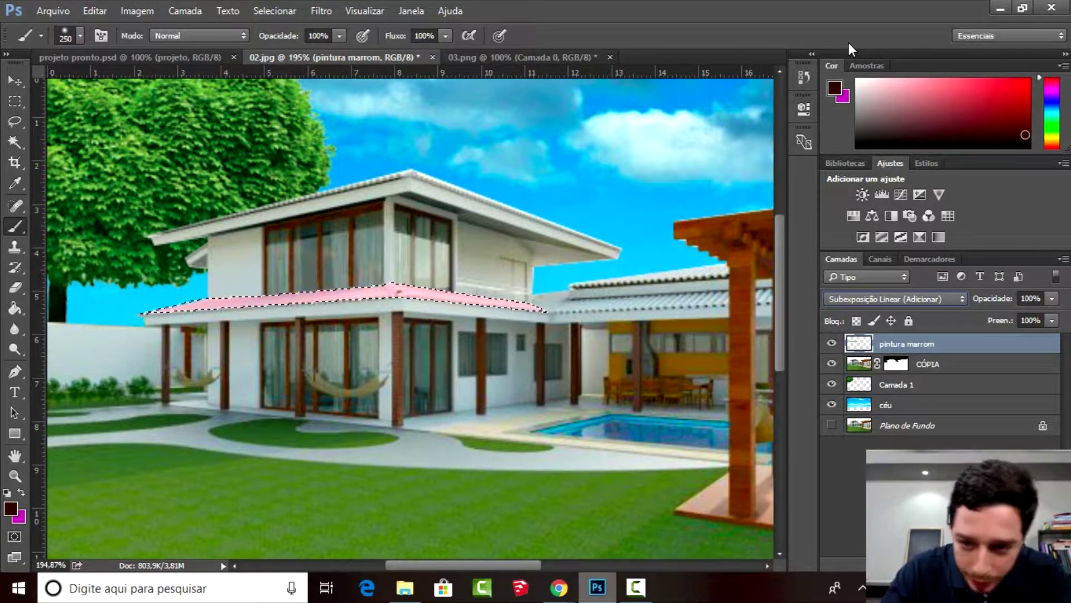
key("Up")
key("Up")
key("Up")
key("Down")
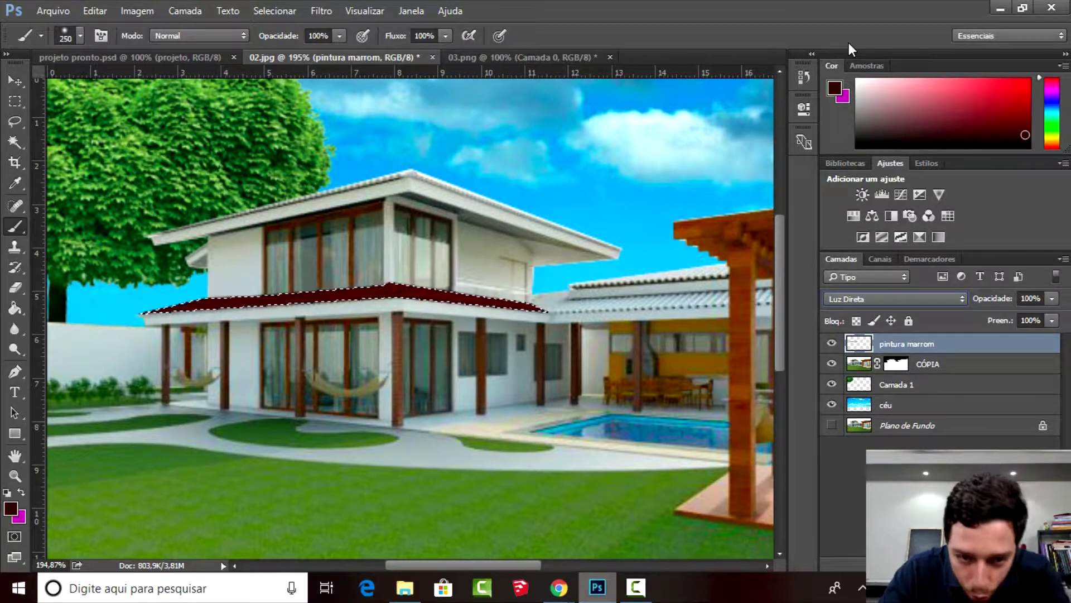
key("Up")
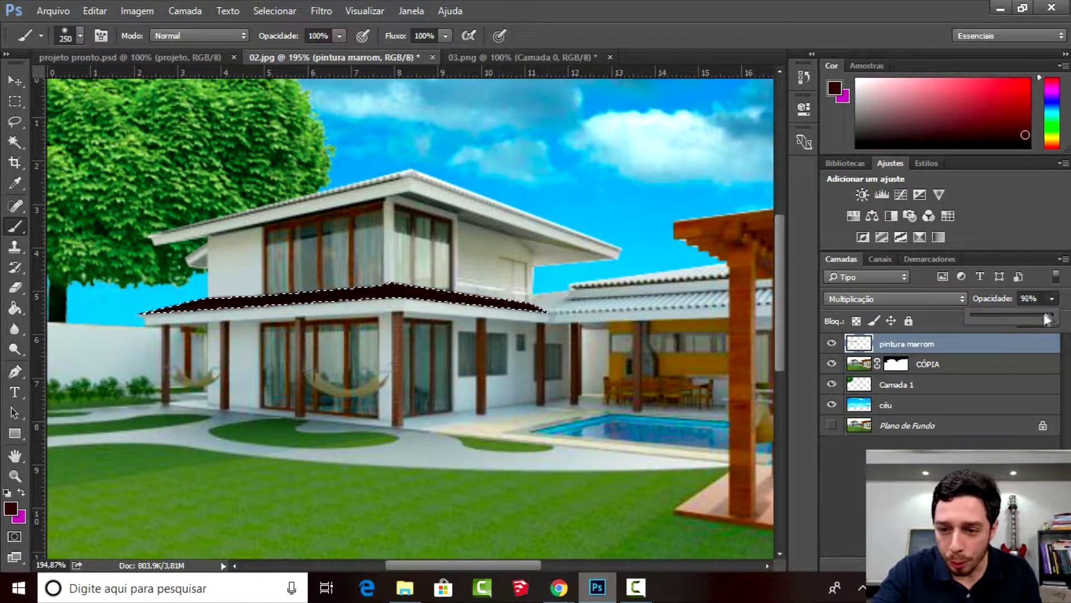
Set the pintura marrom layer to 74% opacity and clear the roof selection.
left_click_drag(1024, 315, 1030, 316)
key("ctrl+d")
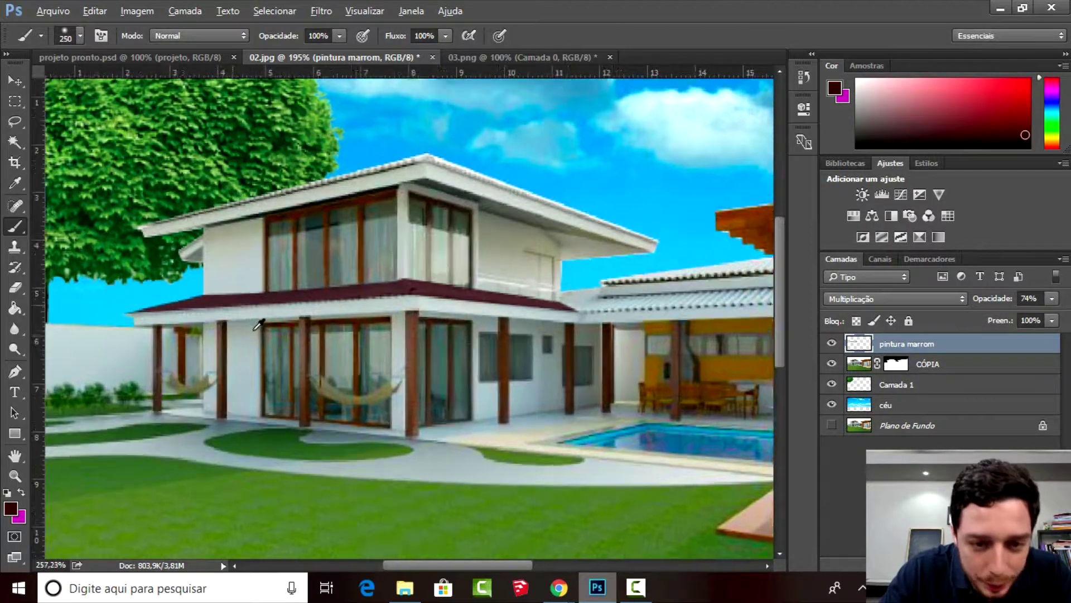
scroll(312, 321, "up", 5)
scroll(363, 299, "down", 5)
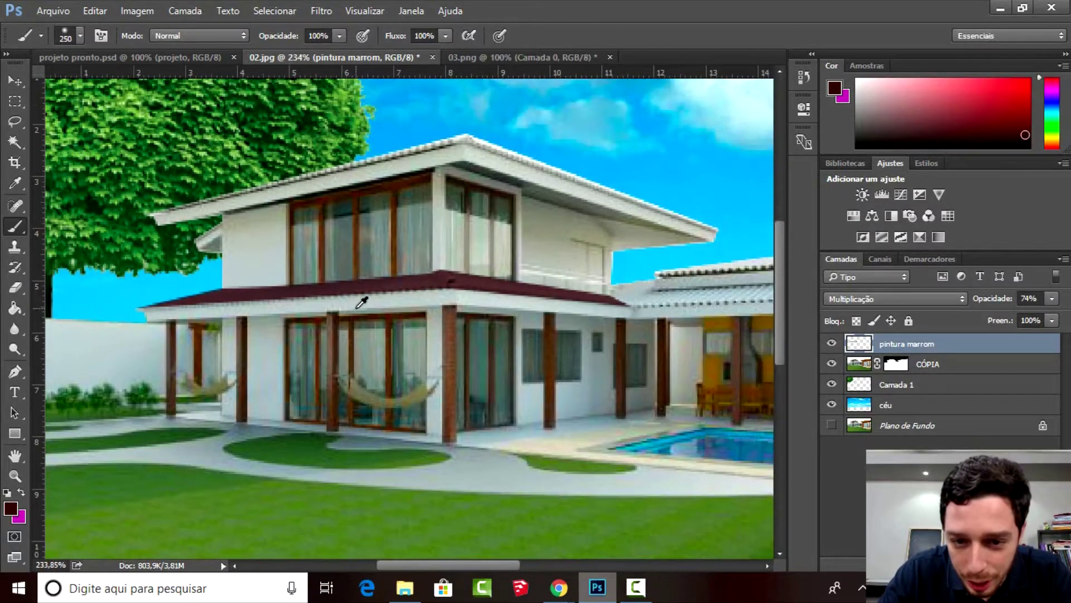
scroll(487, 327, "up", 2)
scroll(487, 326, "down", 1)
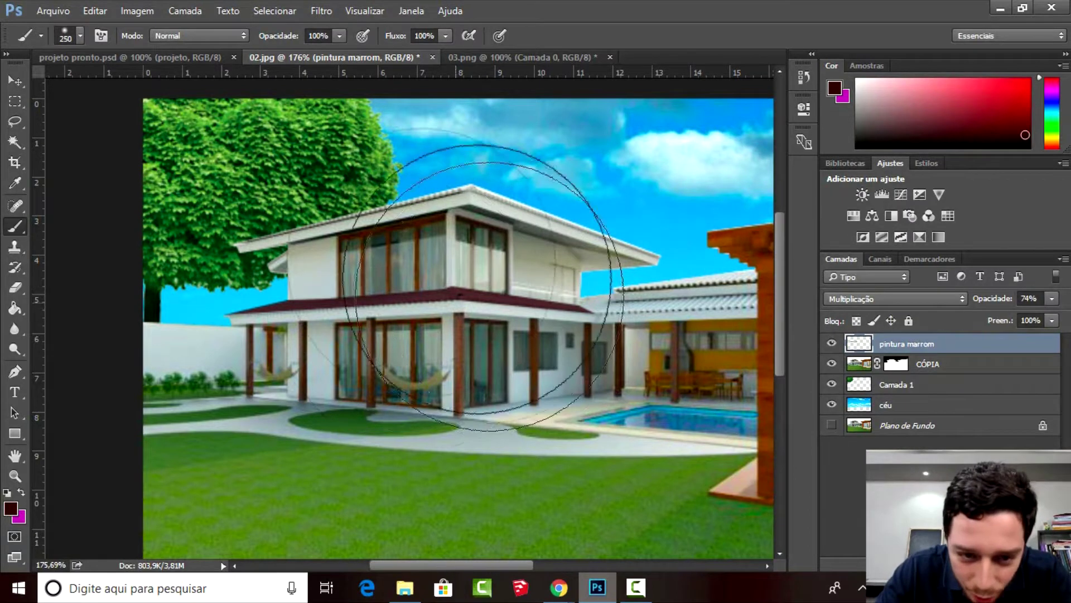
left_click(905, 299)
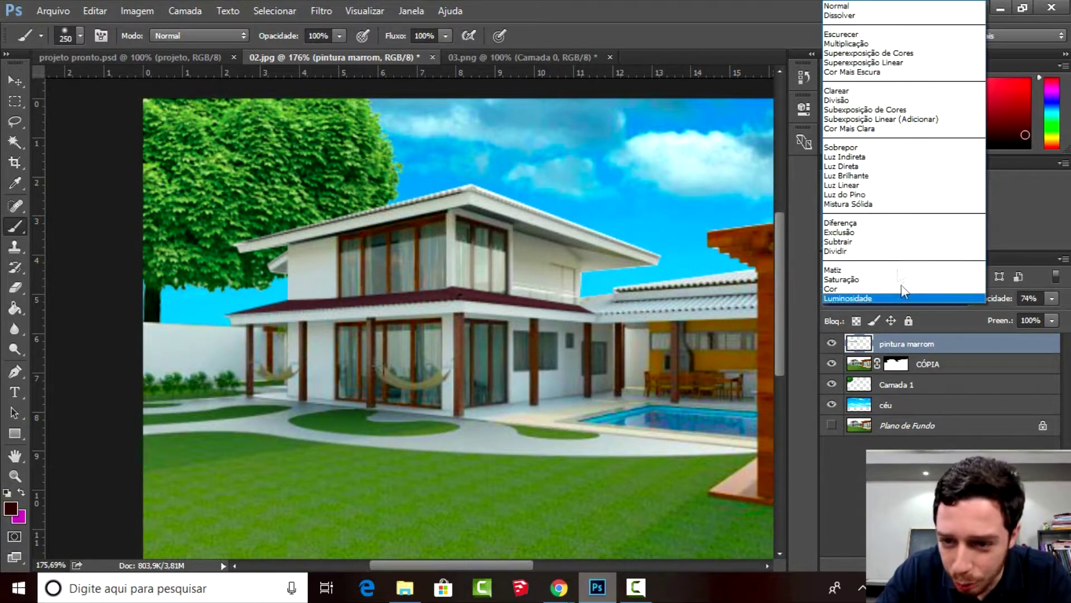
Try Luz Direta, then settle on Luz Indireta blending for the roof layer.
left_click(863, 167)
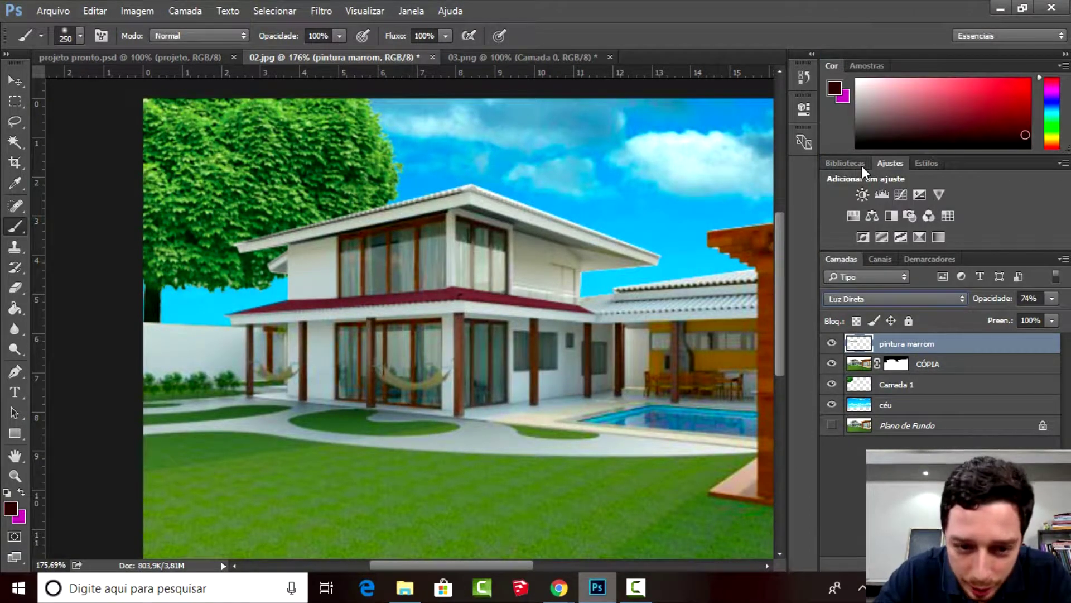
key("Up")
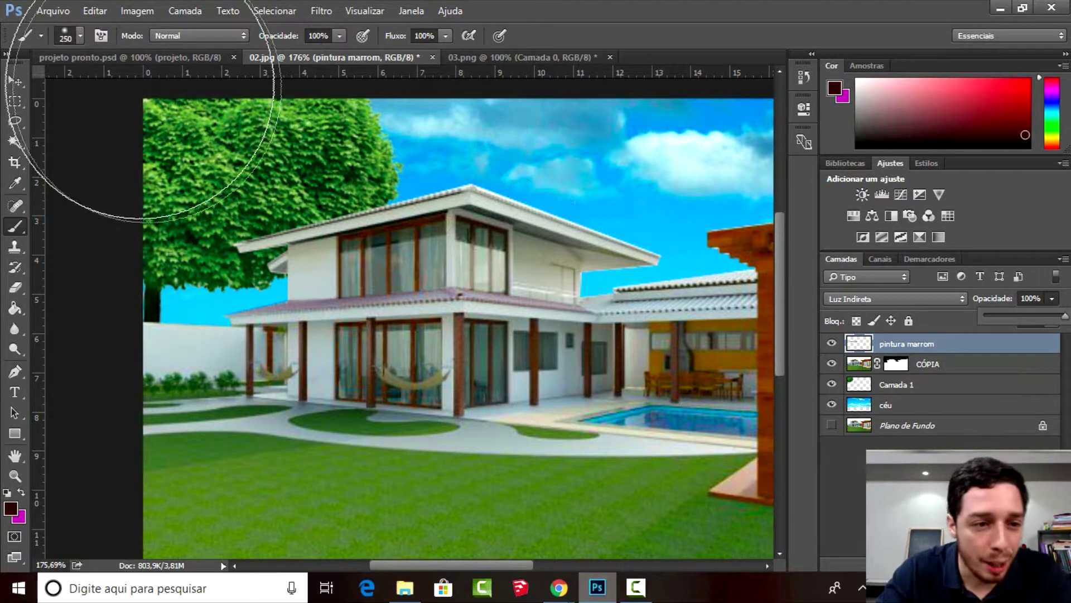
left_click(19, 78)
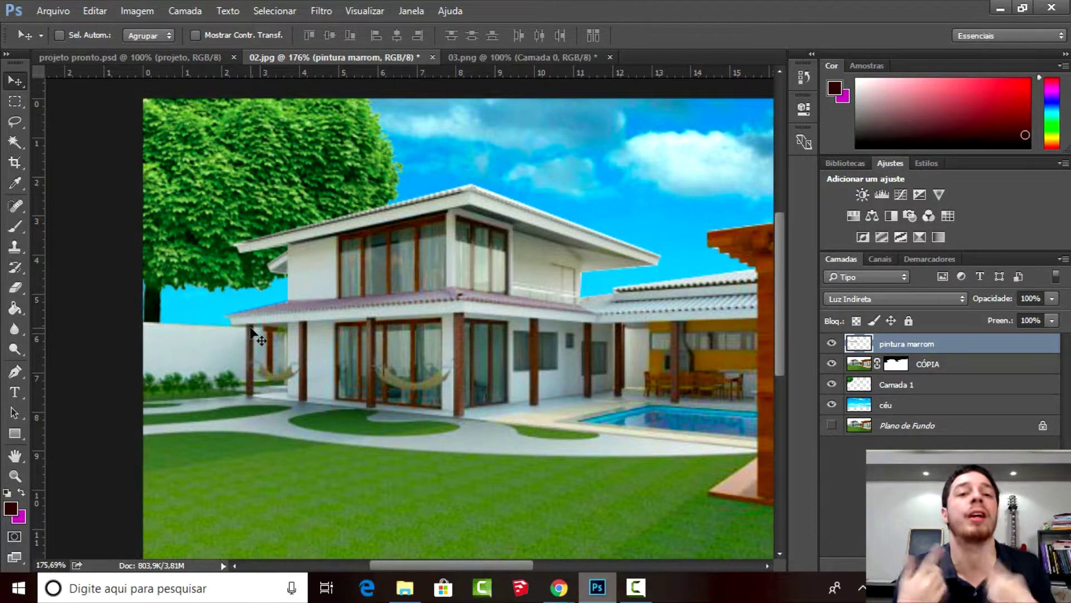
Reload the painted roof pixels of pintura marrom as a selection.
key("ctrl")
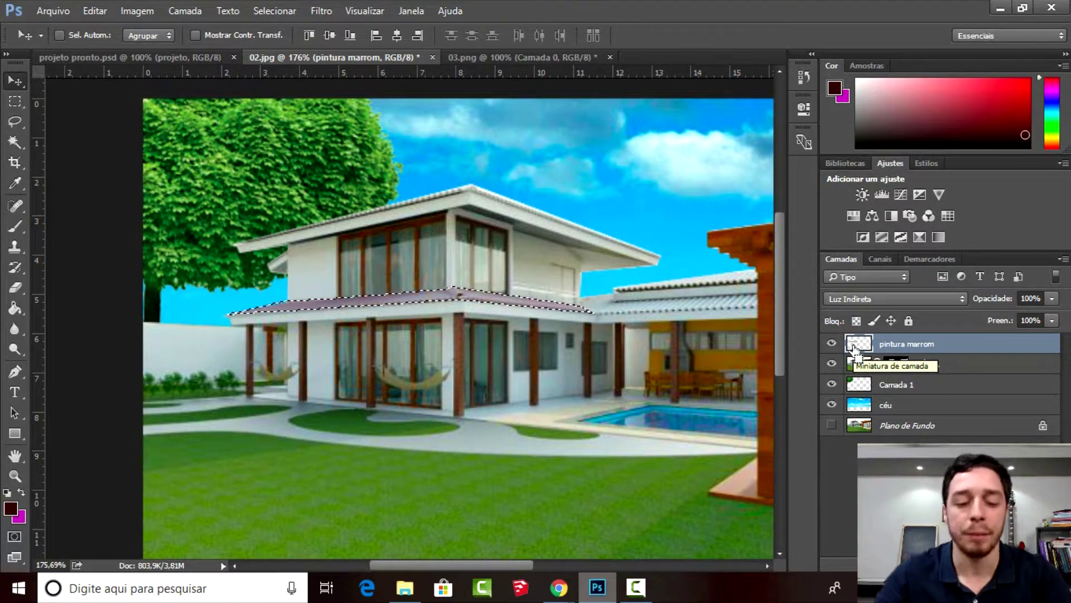
Set the foreground colour to dark red-brown #240204 and clear the roof selection.
key("b")
left_click(11, 508)
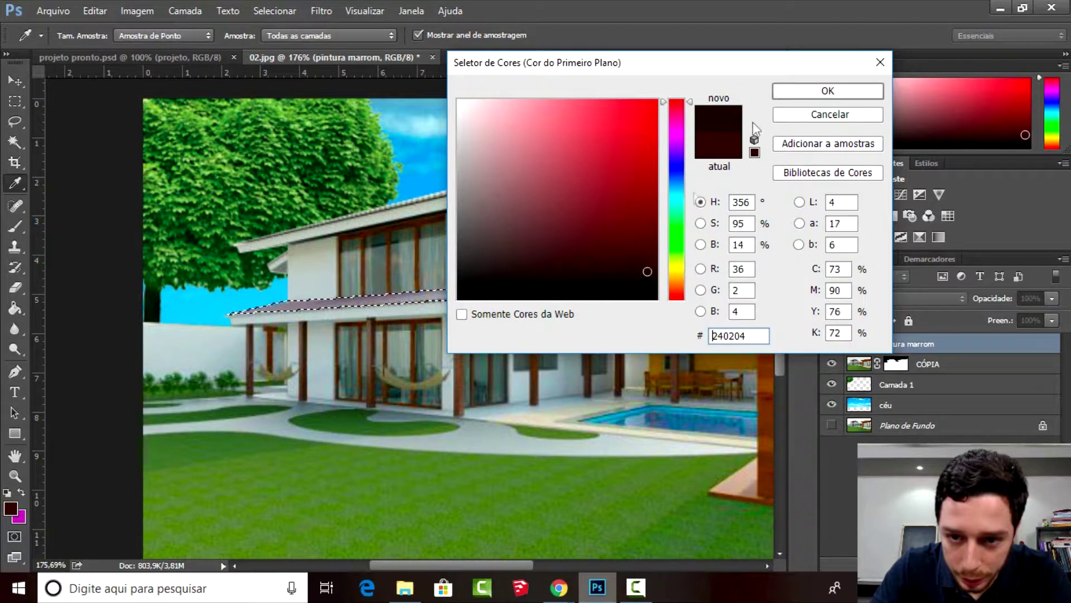
left_click(795, 90)
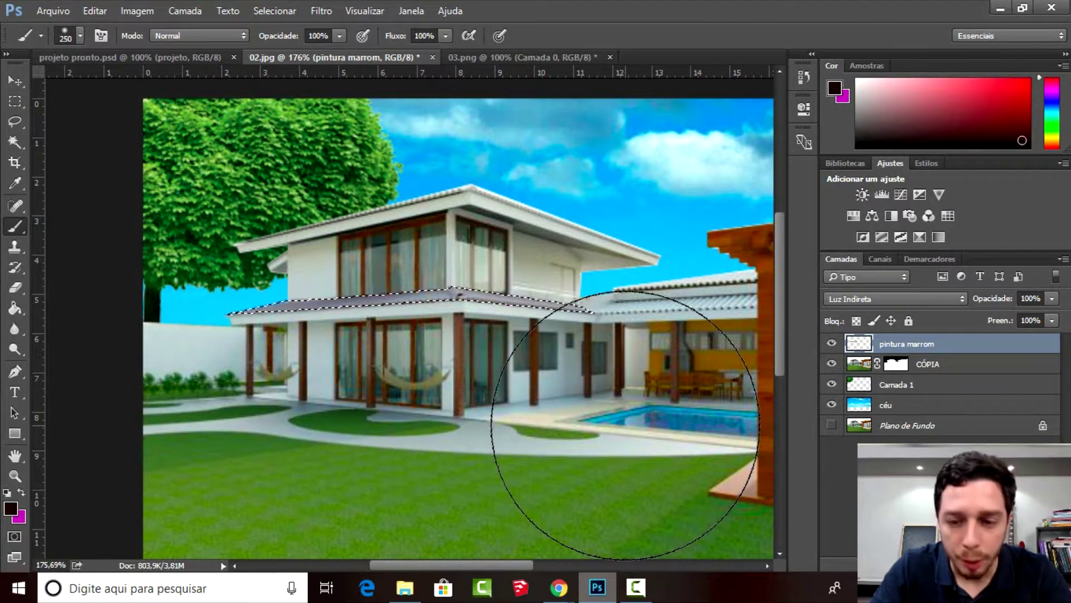
key("ctrl+h")
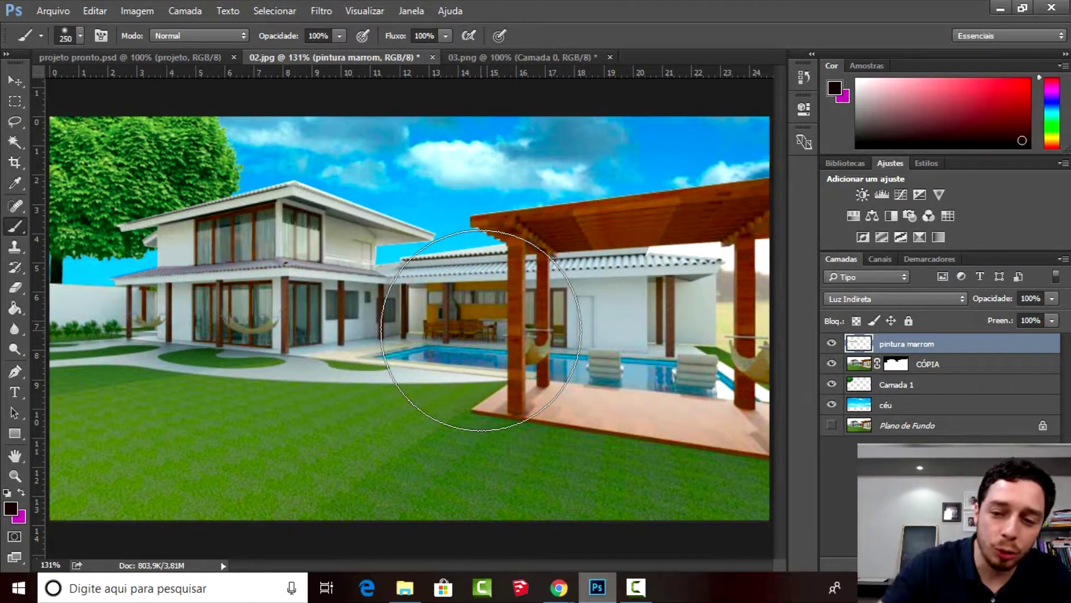
Compare Saturação, Diferença, Sobrepor, Divisão and Multiplicação, then return to Luz Indireta.
left_click(946, 299)
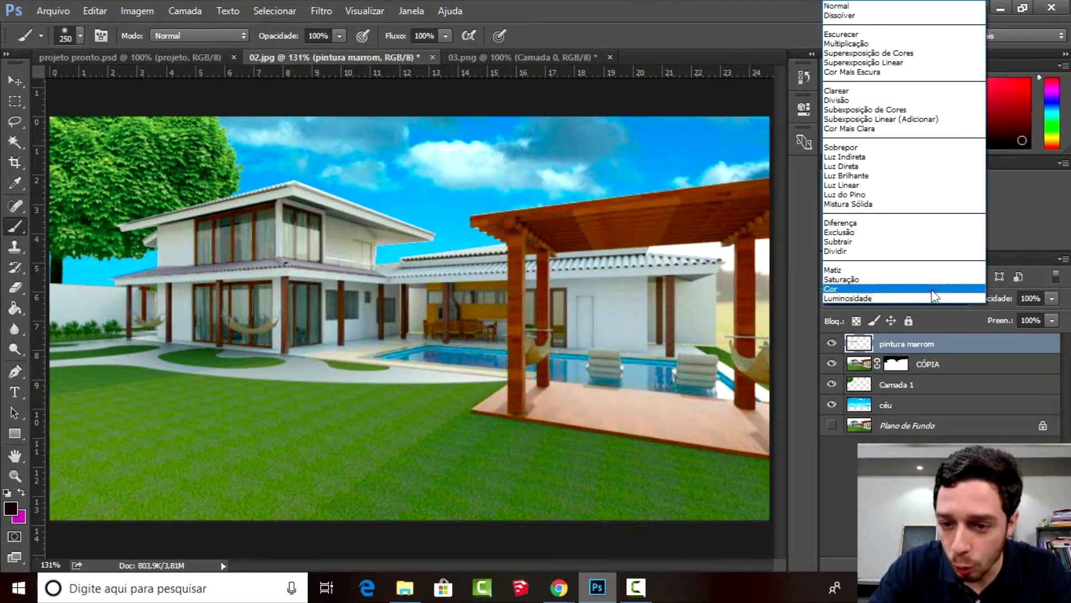
left_click(862, 278)
key("Up")
key("Up")
key("Up")
key("Up")
key("Up")
key("Up")
key("Up")
key("Up")
key("Up")
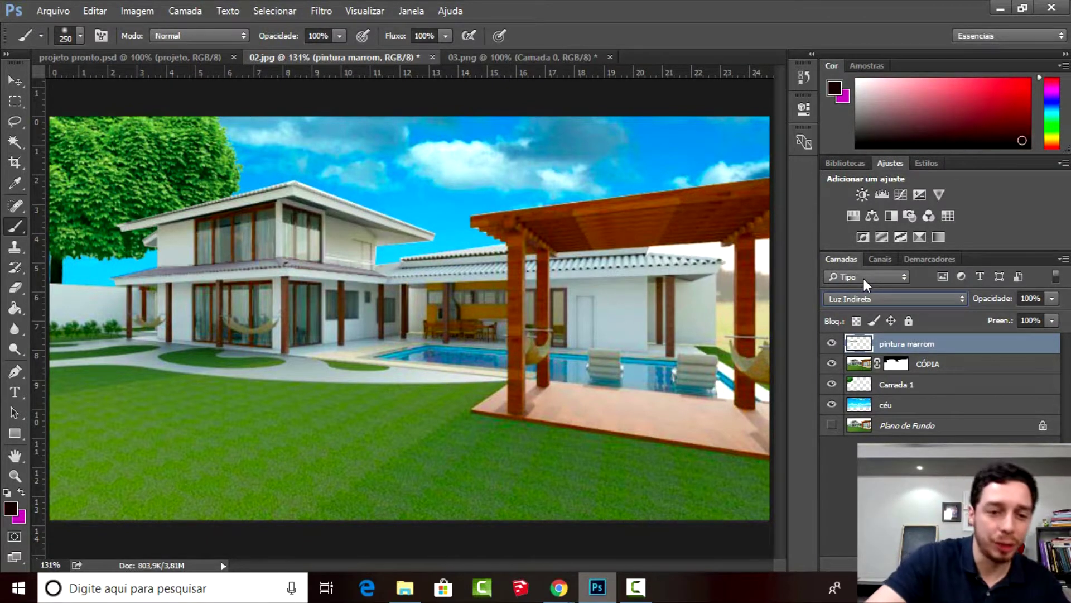
key("Up")
key("Down")
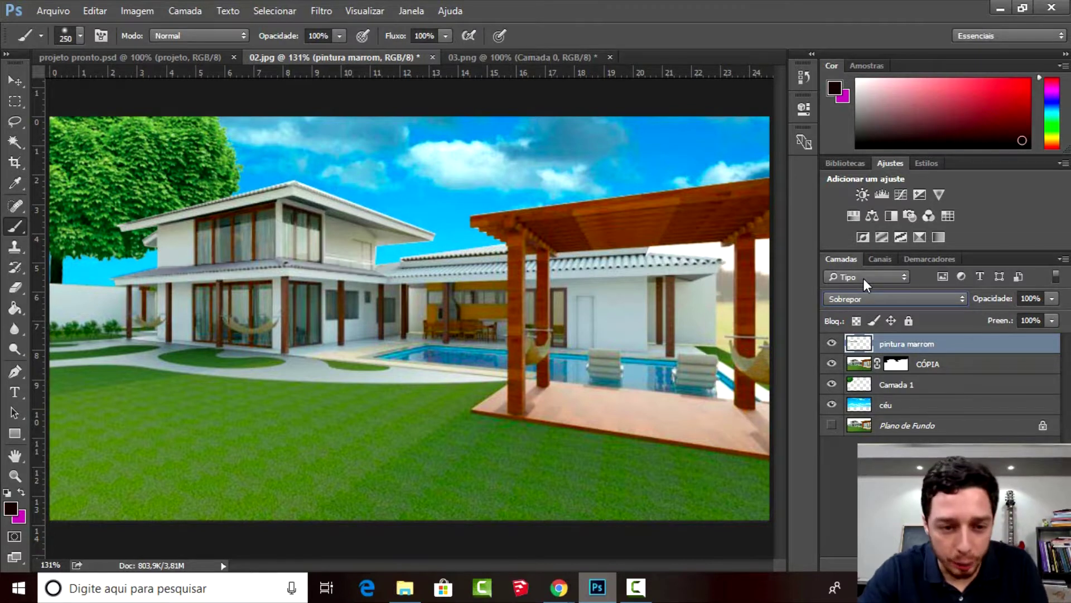
key("Up")
key("Up")
key("Up")
key("Up")
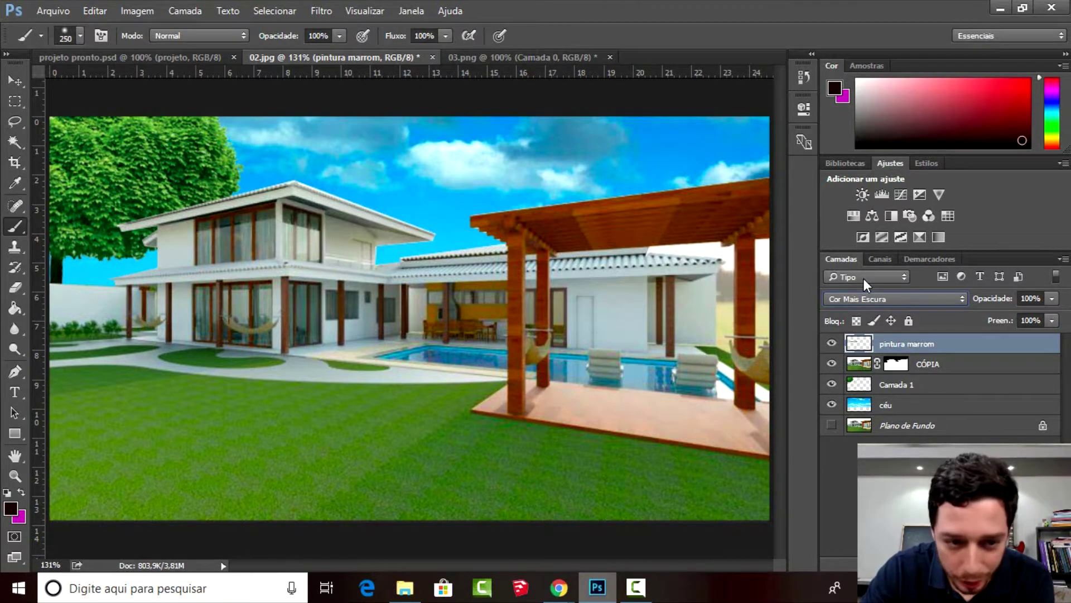
key("Up")
key("Up")
key("Up")
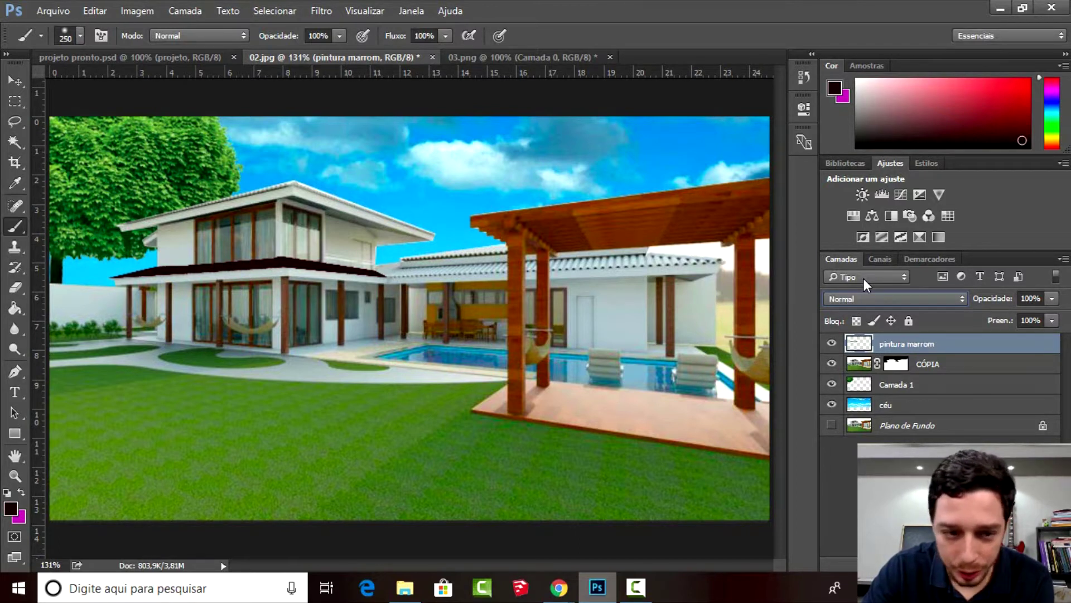
key("Down")
key("Down")
key("Up")
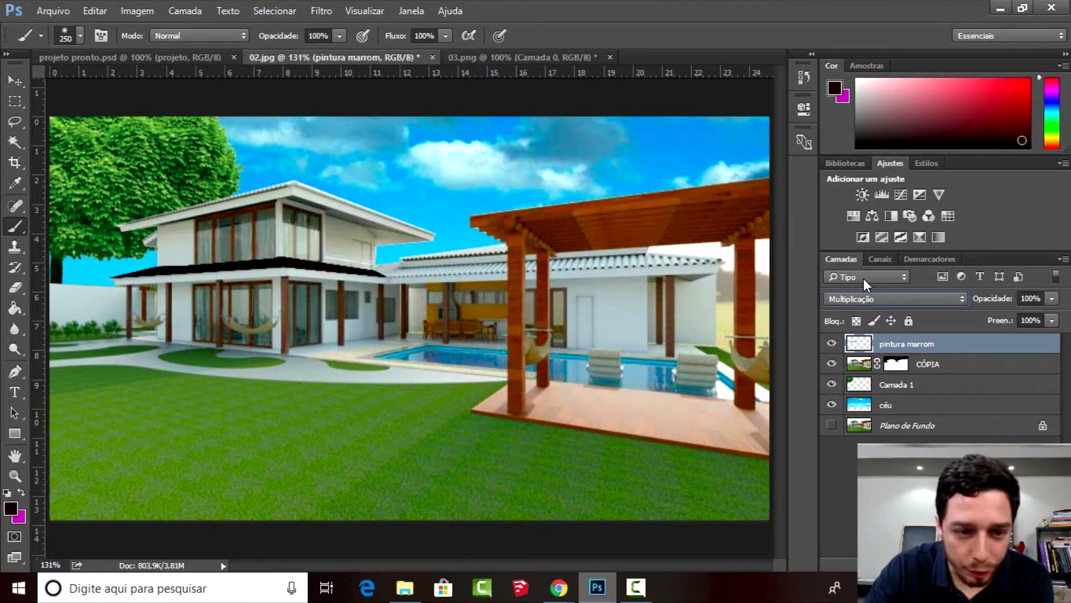
left_click(888, 300)
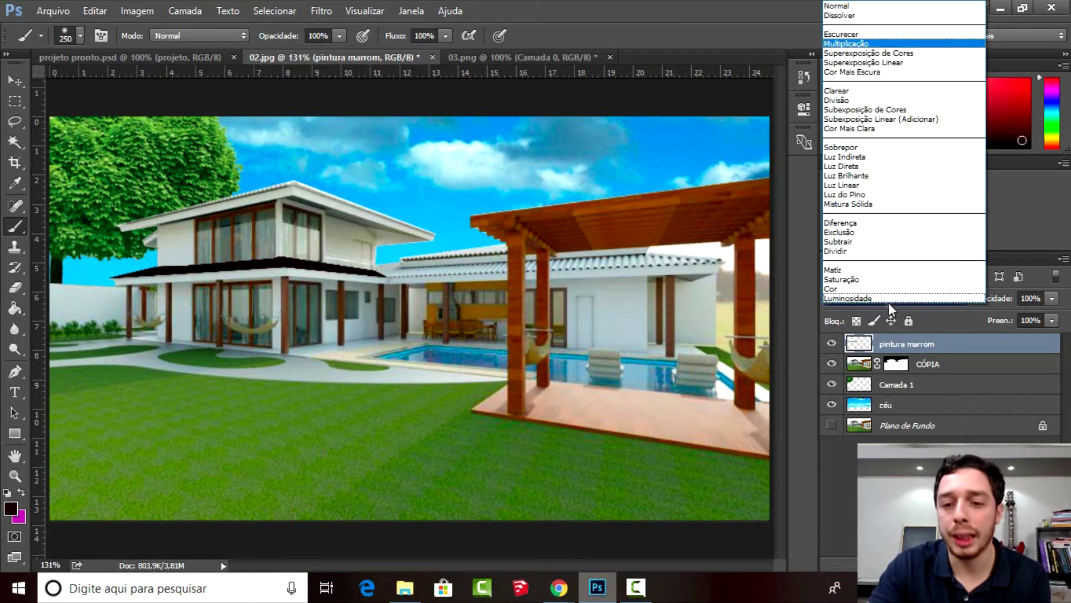
left_click(862, 158)
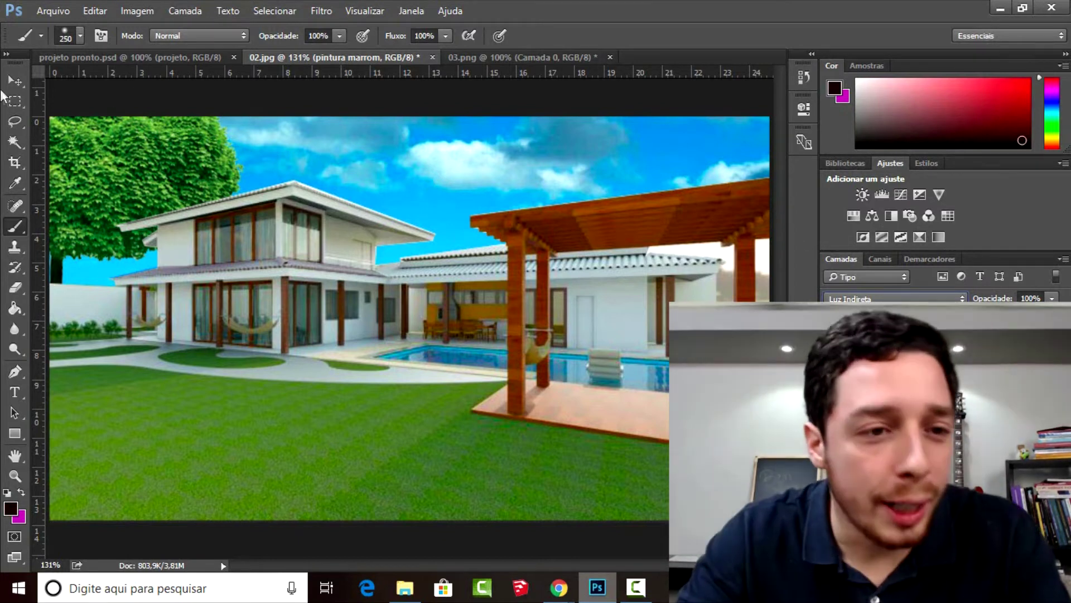
key("v")
scroll(612, 337, "up", 3)
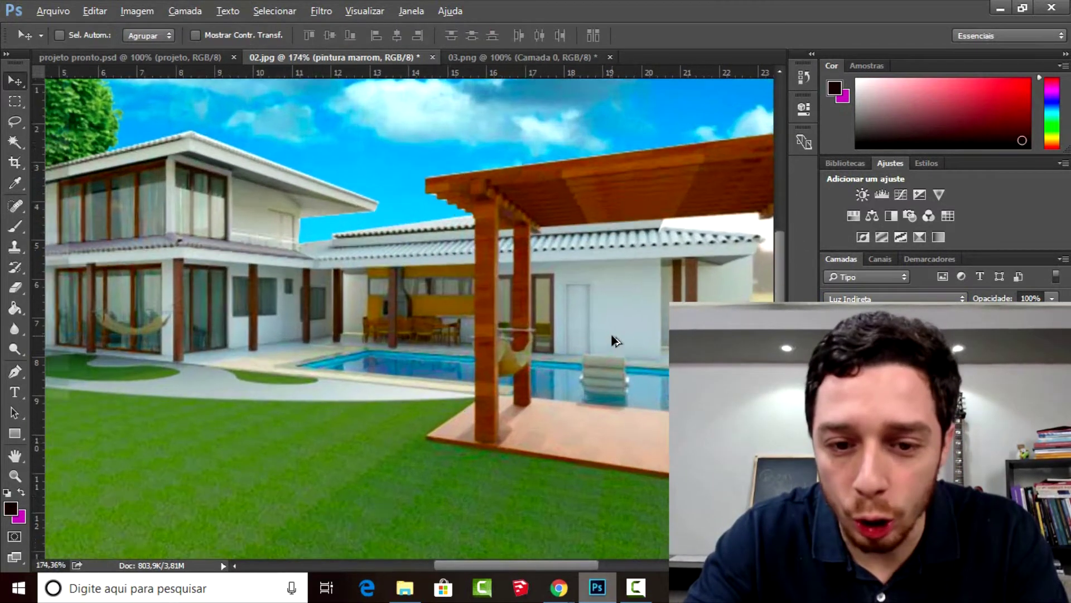
scroll(581, 312, "up", 3)
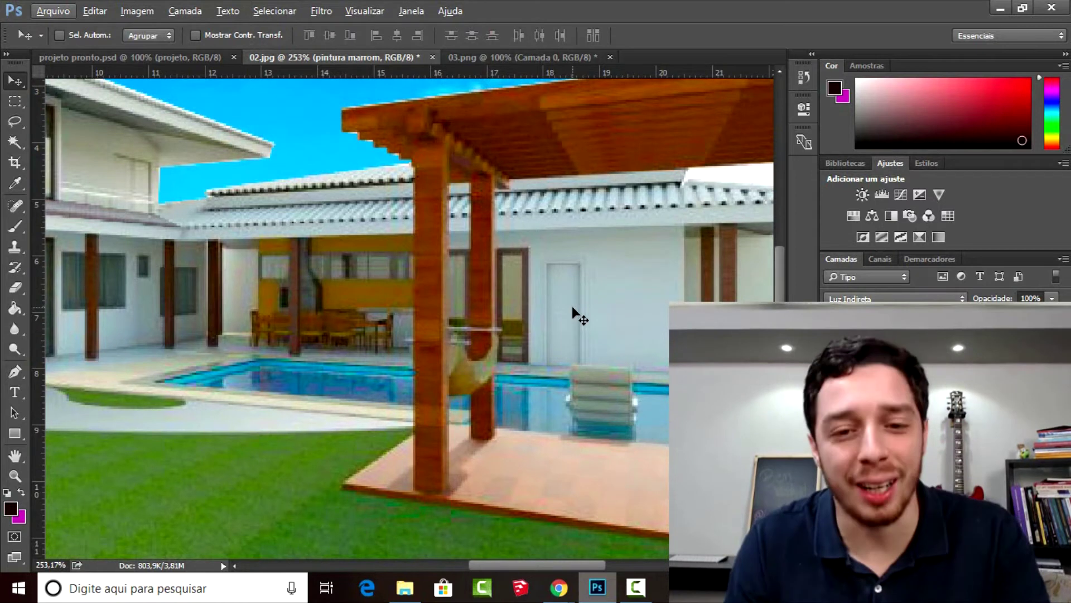